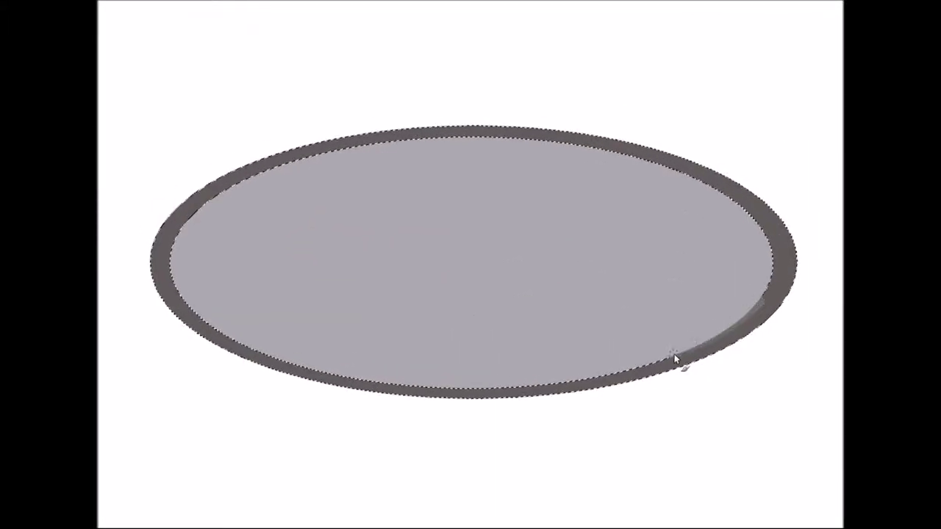
Paint dark tones and white highlights around the oval rim's edges
{"action": "left_click_drag", "start_coordinate": [777, 294], "coordinate": [776, 321]}
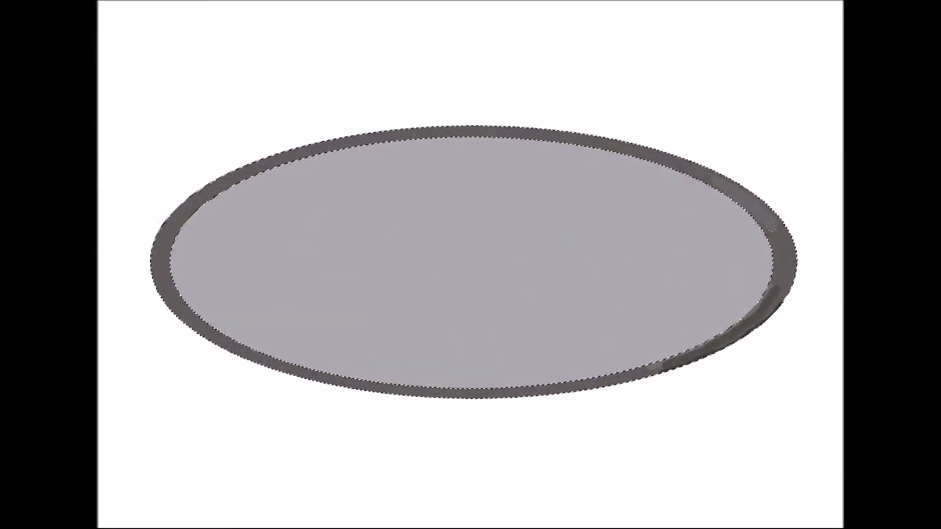
{"action": "left_click_drag", "start_coordinate": [579, 141], "coordinate": [705, 170]}
{"action": "left_click_drag", "start_coordinate": [464, 133], "coordinate": [576, 138]}
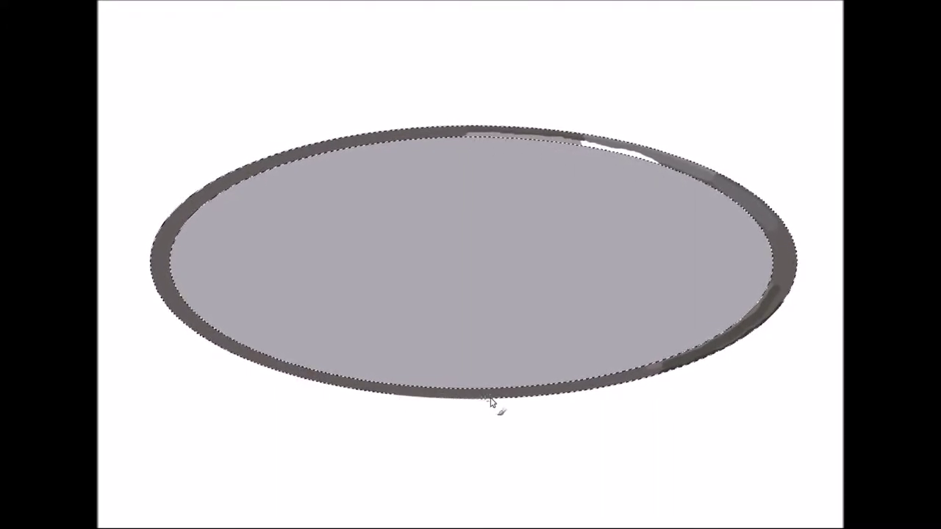
{"action": "left_click_drag", "start_coordinate": [525, 392], "coordinate": [621, 376]}
{"action": "left_click_drag", "start_coordinate": [257, 357], "coordinate": [328, 384]}
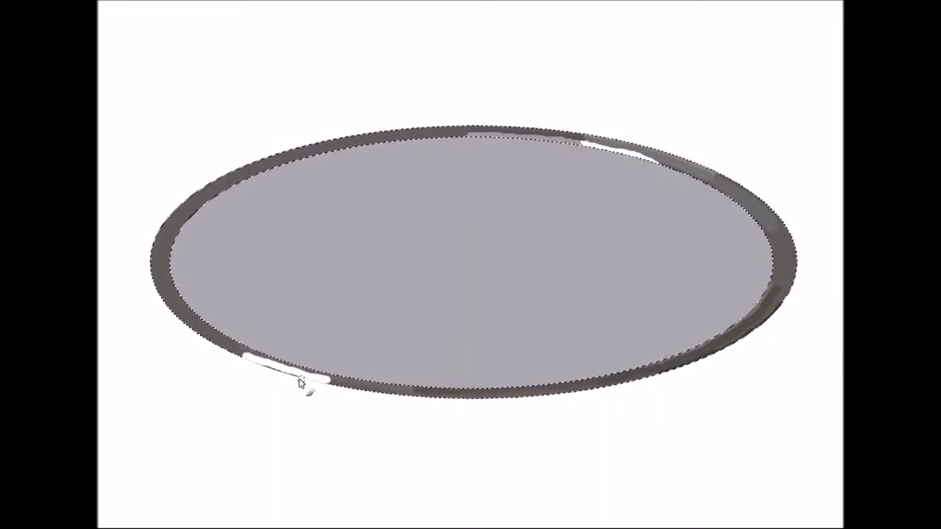
{"action": "left_click_drag", "start_coordinate": [174, 302], "coordinate": [192, 202]}
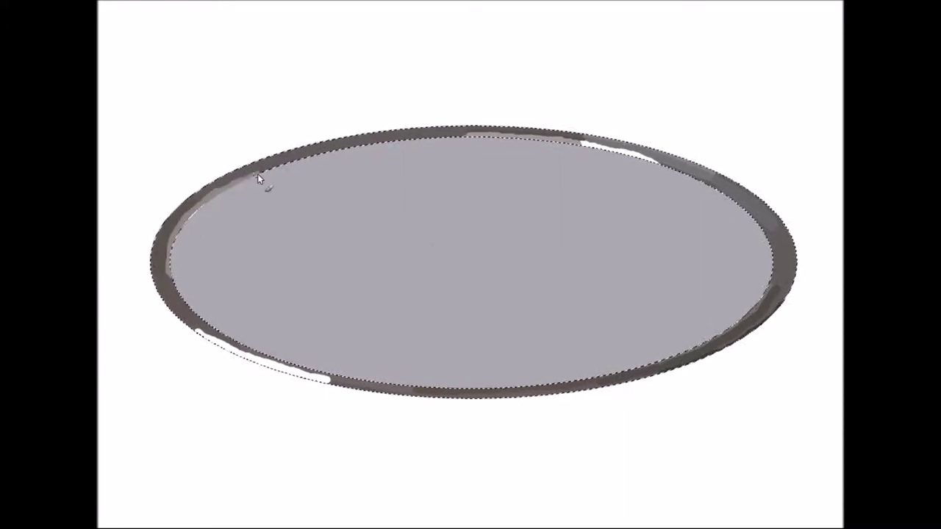
Tone down and blend the rim highlights, then add a dark wedge in the upper-left interior
{"action": "left_click_drag", "start_coordinate": [462, 135], "coordinate": [514, 139]}
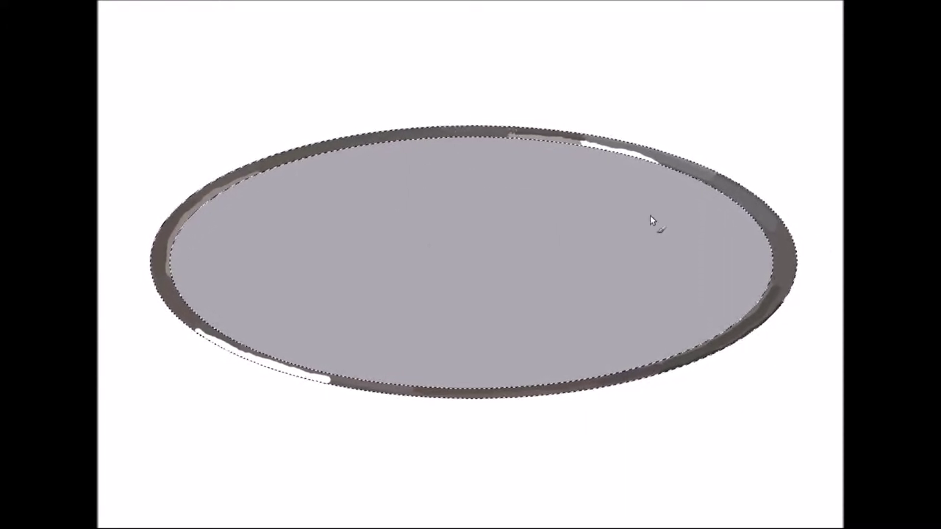
{"action": "mouse_move", "coordinate": [783, 241]}
{"action": "left_mouse_down"}
{"action": "mouse_move", "coordinate": [794, 257]}
{"action": "mouse_move", "coordinate": [746, 346]}
{"action": "left_mouse_up"}
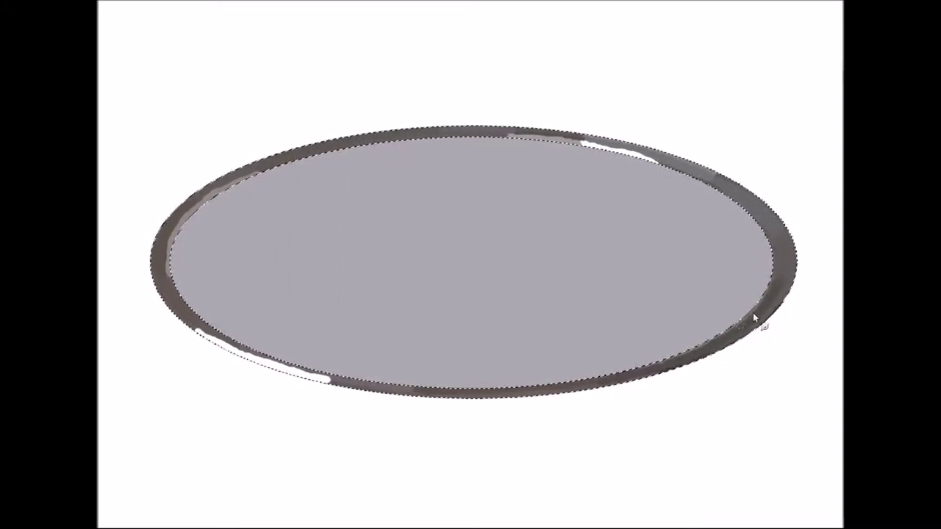
{"action": "left_click_drag", "start_coordinate": [680, 184], "coordinate": [612, 151]}
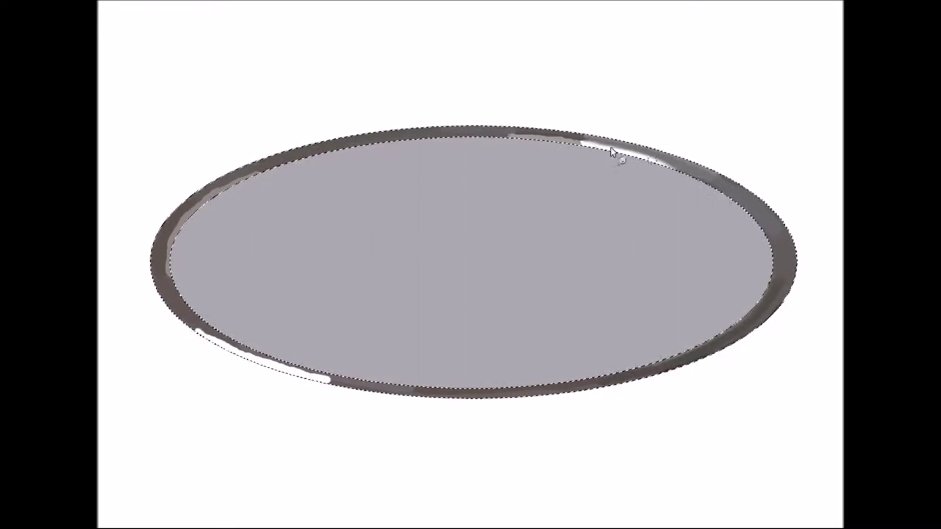
{"action": "mouse_move", "coordinate": [571, 151]}
{"action": "left_mouse_down"}
{"action": "mouse_move", "coordinate": [592, 147]}
{"action": "mouse_move", "coordinate": [581, 140]}
{"action": "mouse_move", "coordinate": [649, 164]}
{"action": "left_mouse_up"}
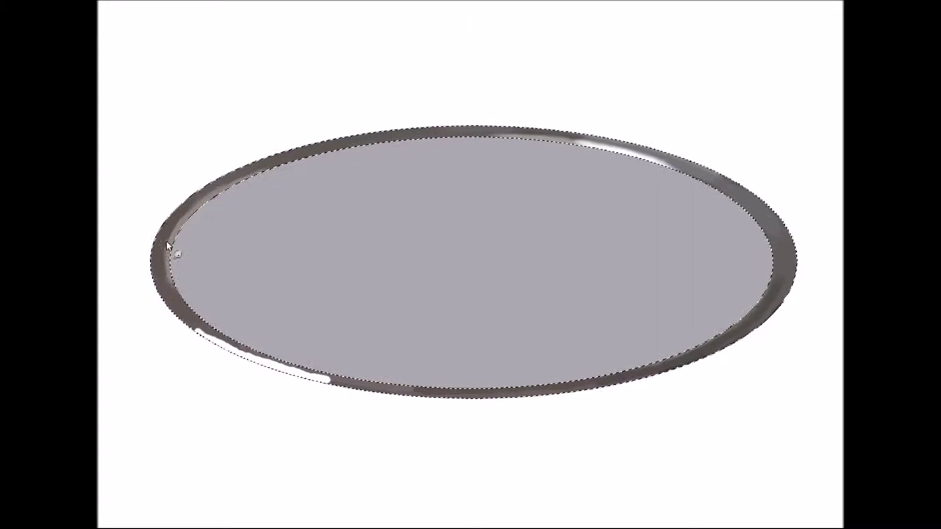
{"action": "mouse_move", "coordinate": [308, 391]}
{"action": "left_mouse_down"}
{"action": "mouse_move", "coordinate": [212, 336]}
{"action": "mouse_move", "coordinate": [283, 371]}
{"action": "left_mouse_up"}
{"action": "left_click_drag", "start_coordinate": [346, 391], "coordinate": [232, 349]}
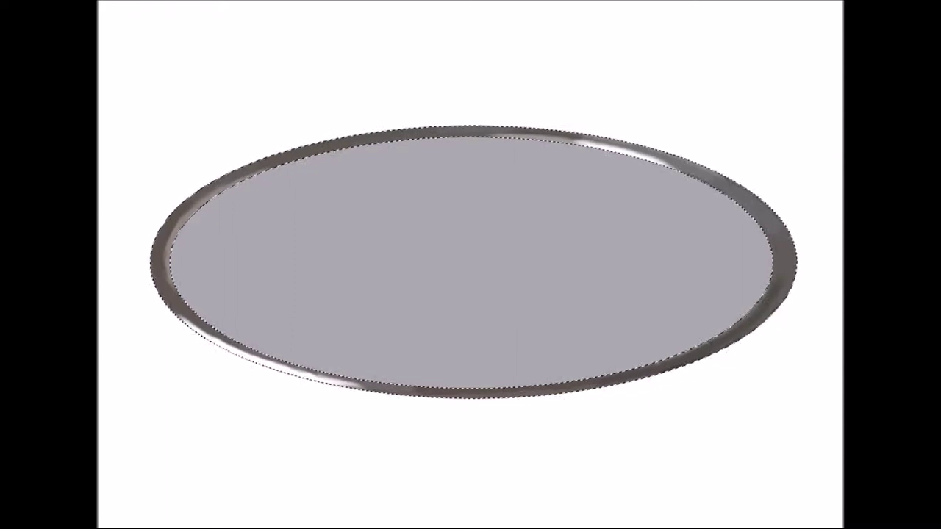
{"action": "mouse_move", "coordinate": [365, 388]}
{"action": "left_mouse_down"}
{"action": "mouse_move", "coordinate": [330, 384]}
{"action": "mouse_move", "coordinate": [356, 389]}
{"action": "left_mouse_up"}
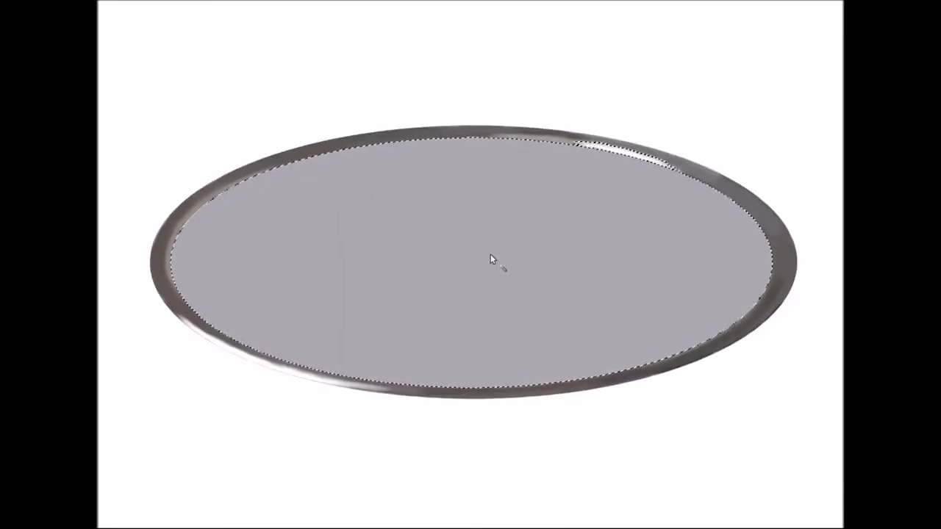
{"action": "left_click_drag", "start_coordinate": [191, 257], "coordinate": [294, 177]}
Paint brown, tan and lavender reflection bands in the left interior
{"action": "mouse_move", "coordinate": [265, 214]}
{"action": "left_mouse_down"}
{"action": "mouse_move", "coordinate": [222, 259]}
{"action": "mouse_move", "coordinate": [221, 323]}
{"action": "mouse_move", "coordinate": [272, 297]}
{"action": "mouse_move", "coordinate": [274, 313]}
{"action": "left_mouse_up"}
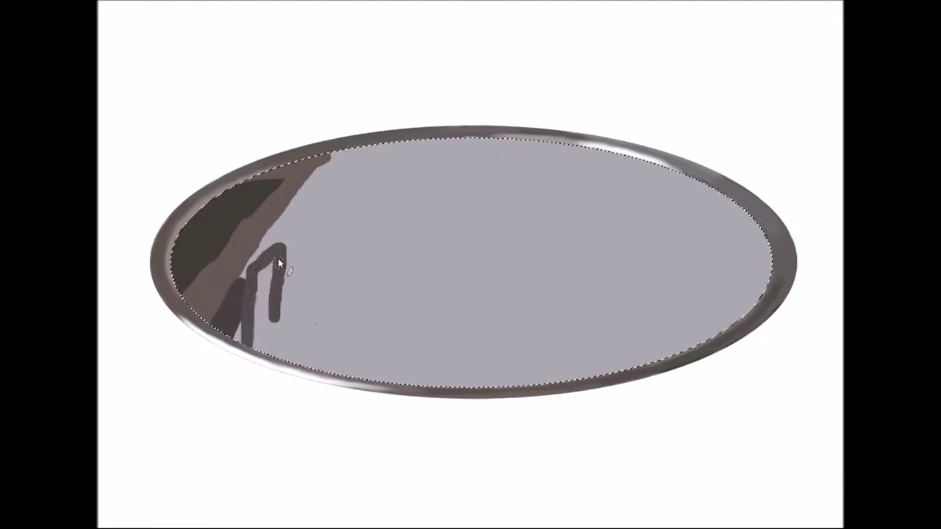
{"action": "left_click_drag", "start_coordinate": [283, 227], "coordinate": [272, 243]}
{"action": "mouse_move", "coordinate": [241, 331]}
{"action": "left_mouse_down"}
{"action": "mouse_move", "coordinate": [290, 262]}
{"action": "mouse_move", "coordinate": [314, 303]}
{"action": "mouse_move", "coordinate": [338, 154]}
{"action": "mouse_move", "coordinate": [323, 213]}
{"action": "left_mouse_up"}
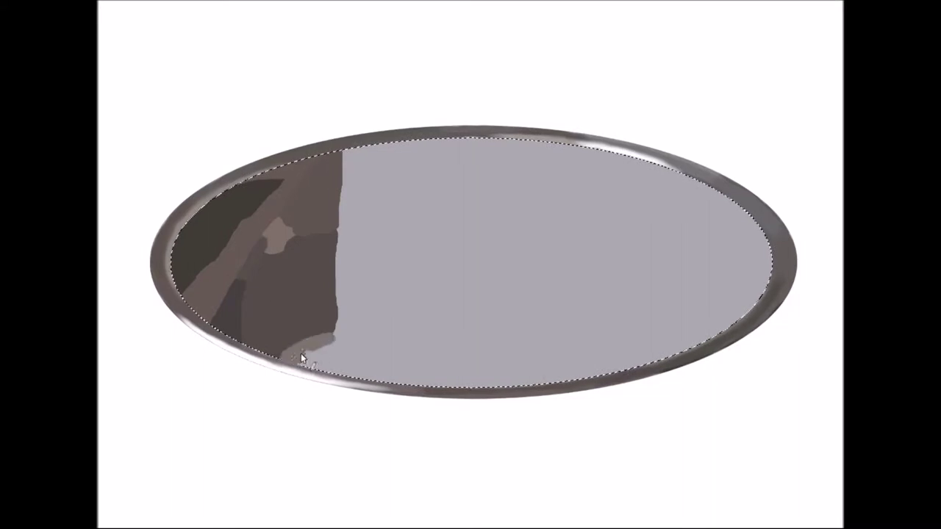
{"action": "mouse_move", "coordinate": [341, 275]}
{"action": "left_mouse_down"}
{"action": "mouse_move", "coordinate": [383, 338]}
{"action": "mouse_move", "coordinate": [373, 364]}
{"action": "left_mouse_up"}
{"action": "mouse_move", "coordinate": [367, 189]}
{"action": "left_mouse_down"}
{"action": "mouse_move", "coordinate": [362, 164]}
{"action": "mouse_move", "coordinate": [416, 147]}
{"action": "mouse_move", "coordinate": [397, 315]}
{"action": "mouse_move", "coordinate": [421, 259]}
{"action": "mouse_move", "coordinate": [399, 348]}
{"action": "mouse_move", "coordinate": [433, 330]}
{"action": "mouse_move", "coordinate": [449, 367]}
{"action": "left_mouse_up"}
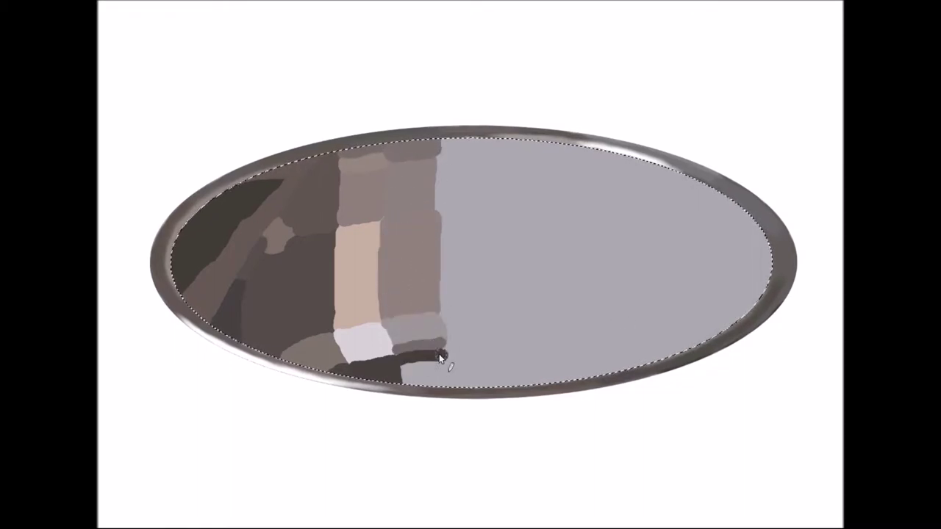
Add a dark central column with tan and grey-brown bands beside and below it
{"action": "mouse_move", "coordinate": [439, 239]}
{"action": "left_mouse_down"}
{"action": "mouse_move", "coordinate": [438, 210]}
{"action": "mouse_move", "coordinate": [456, 304]}
{"action": "mouse_move", "coordinate": [449, 185]}
{"action": "mouse_move", "coordinate": [454, 328]}
{"action": "mouse_move", "coordinate": [470, 334]}
{"action": "left_mouse_up"}
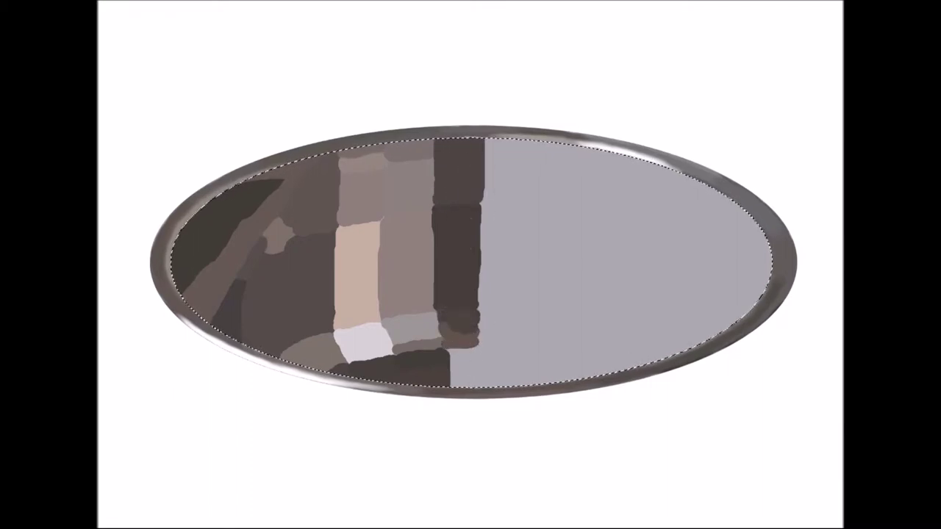
{"action": "mouse_move", "coordinate": [491, 224]}
{"action": "left_mouse_down"}
{"action": "mouse_move", "coordinate": [494, 283]}
{"action": "mouse_move", "coordinate": [481, 338]}
{"action": "left_mouse_up"}
{"action": "mouse_move", "coordinate": [507, 199]}
{"action": "left_mouse_down"}
{"action": "mouse_move", "coordinate": [508, 286]}
{"action": "mouse_move", "coordinate": [509, 196]}
{"action": "left_mouse_up"}
{"action": "left_click_drag", "start_coordinate": [517, 305], "coordinate": [514, 344]}
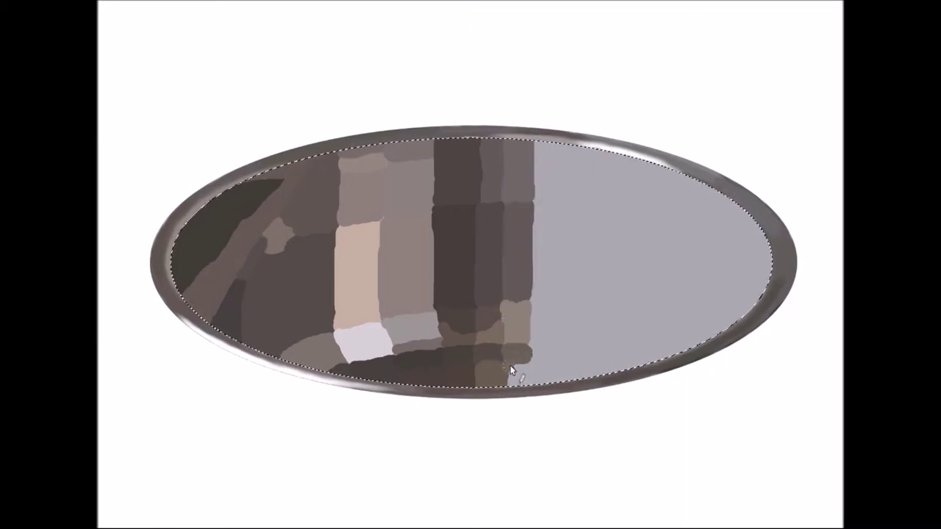
{"action": "mouse_move", "coordinate": [536, 260]}
{"action": "left_mouse_down"}
{"action": "mouse_move", "coordinate": [555, 216]}
{"action": "mouse_move", "coordinate": [552, 184]}
{"action": "left_mouse_up"}
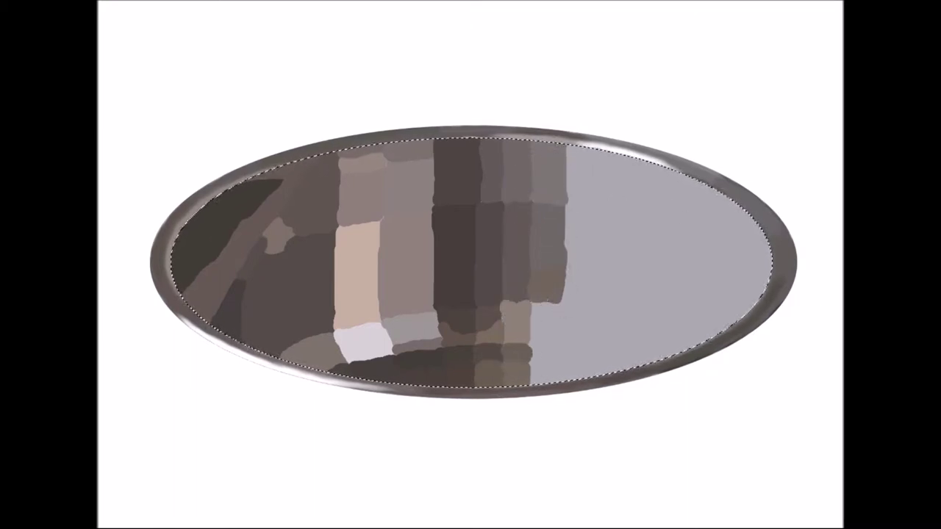
{"action": "left_click_drag", "start_coordinate": [537, 343], "coordinate": [548, 378]}
Paint light grey and blue-grey bands on the right interior, then smudge the tan column top
{"action": "left_click_drag", "start_coordinate": [592, 286], "coordinate": [604, 228]}
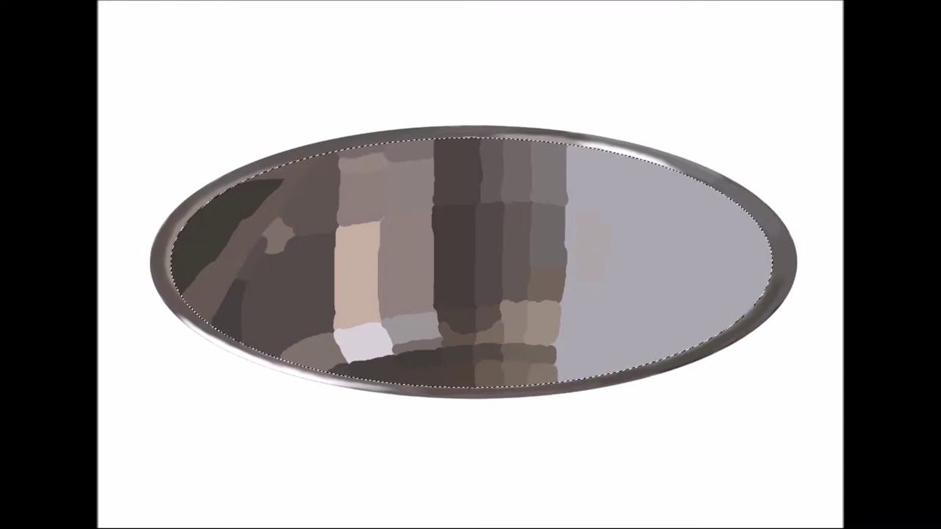
{"action": "left_click_drag", "start_coordinate": [601, 195], "coordinate": [599, 156]}
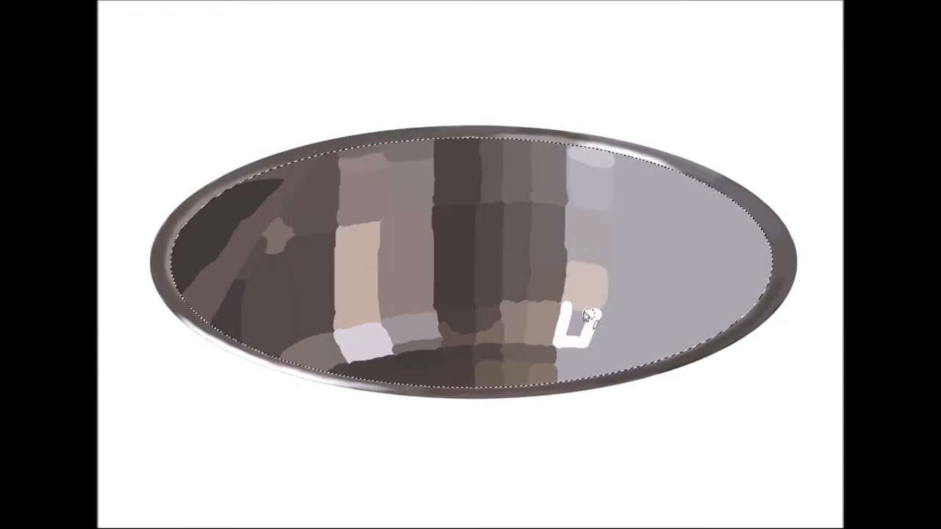
{"action": "left_click_drag", "start_coordinate": [620, 264], "coordinate": [617, 204]}
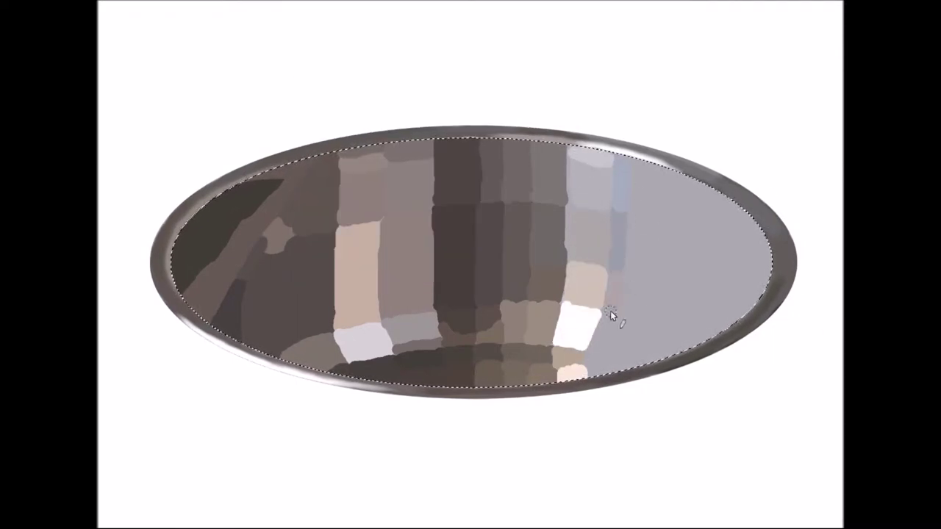
{"action": "left_click_drag", "start_coordinate": [637, 352], "coordinate": [588, 368]}
{"action": "mouse_move", "coordinate": [651, 172]}
{"action": "left_mouse_down"}
{"action": "mouse_move", "coordinate": [629, 272]}
{"action": "mouse_move", "coordinate": [624, 359]}
{"action": "left_mouse_up"}
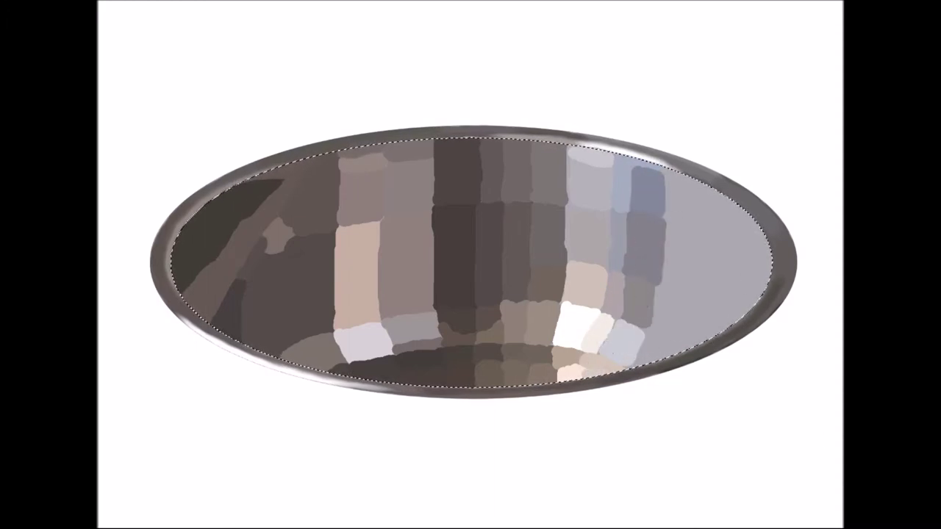
{"action": "mouse_move", "coordinate": [667, 176]}
{"action": "left_mouse_down"}
{"action": "mouse_move", "coordinate": [679, 294]}
{"action": "mouse_move", "coordinate": [658, 280]}
{"action": "mouse_move", "coordinate": [654, 350]}
{"action": "left_mouse_up"}
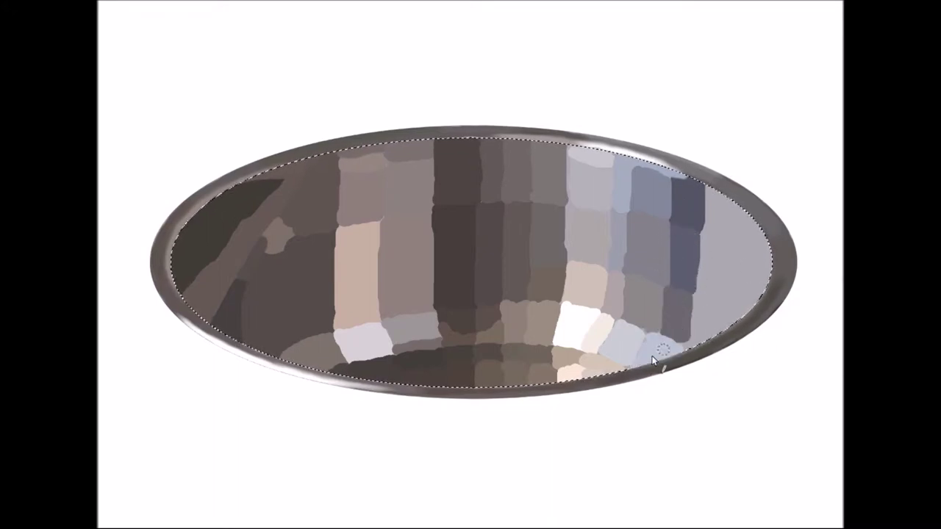
{"action": "left_click_drag", "start_coordinate": [702, 263], "coordinate": [712, 304]}
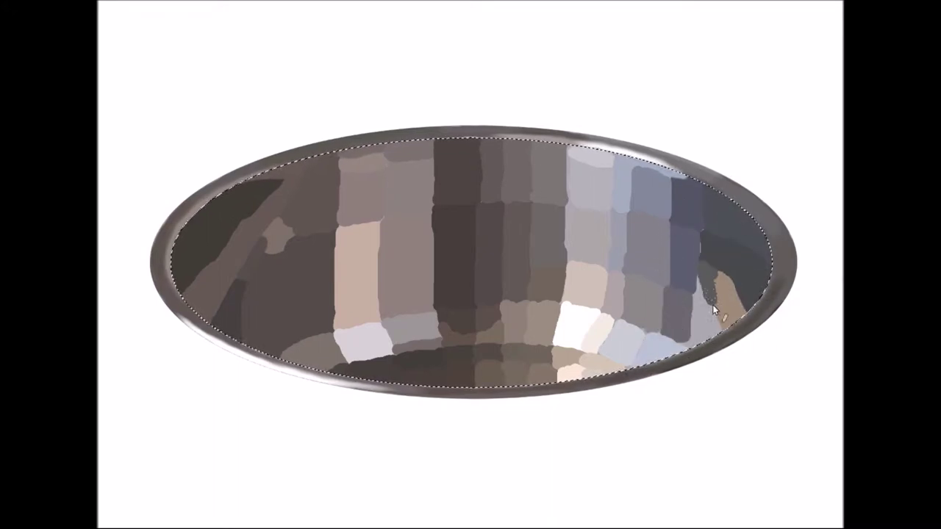
{"action": "left_click_drag", "start_coordinate": [346, 233], "coordinate": [369, 215]}
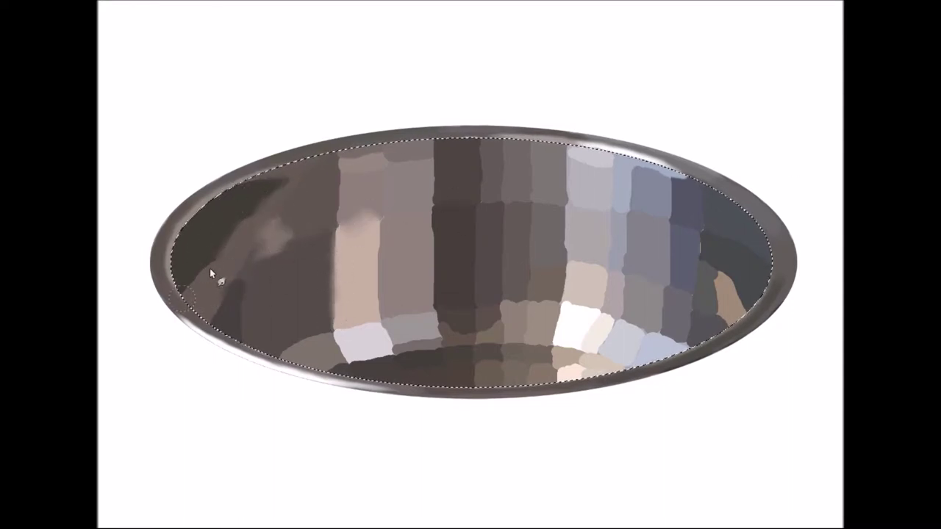
Smudge the lower-left patch, tan column and dark column into neighbouring tiles
{"action": "left_click_drag", "start_coordinate": [337, 329], "coordinate": [264, 352]}
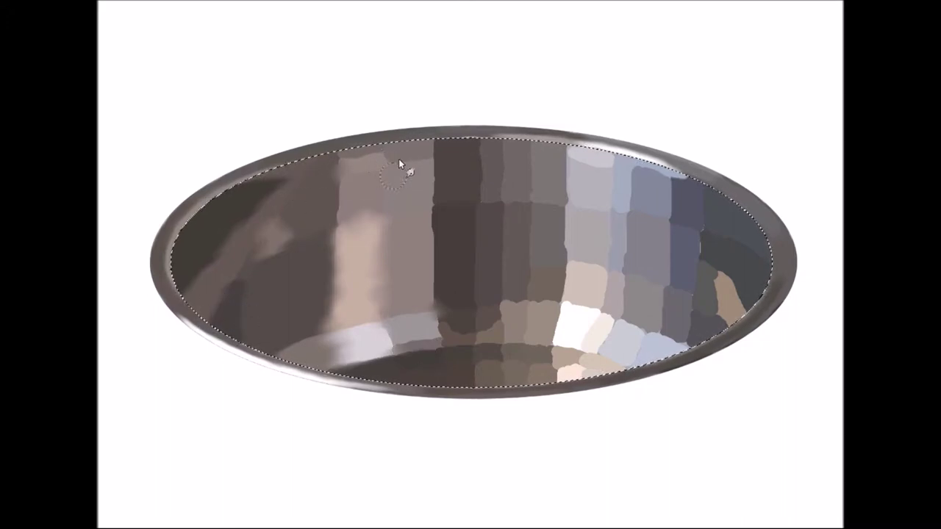
{"action": "left_click_drag", "start_coordinate": [339, 327], "coordinate": [338, 249]}
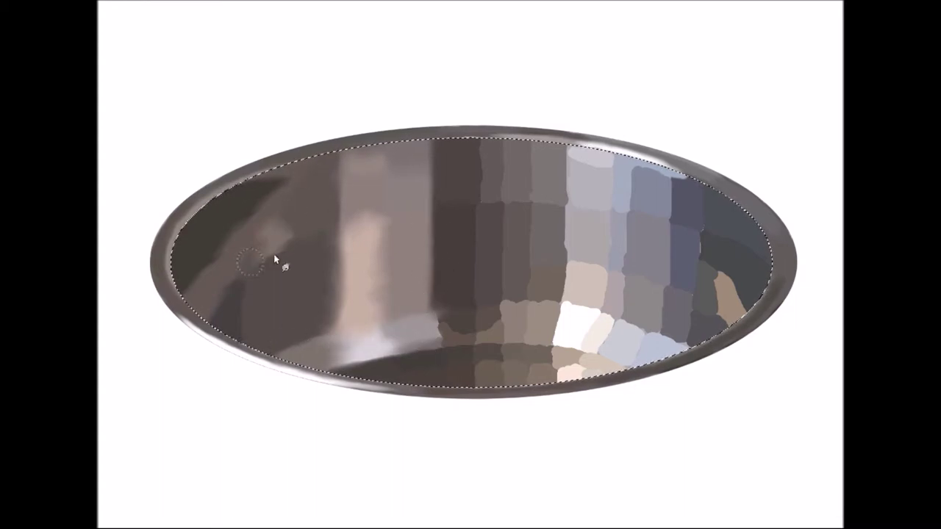
{"action": "left_click_drag", "start_coordinate": [474, 147], "coordinate": [457, 358]}
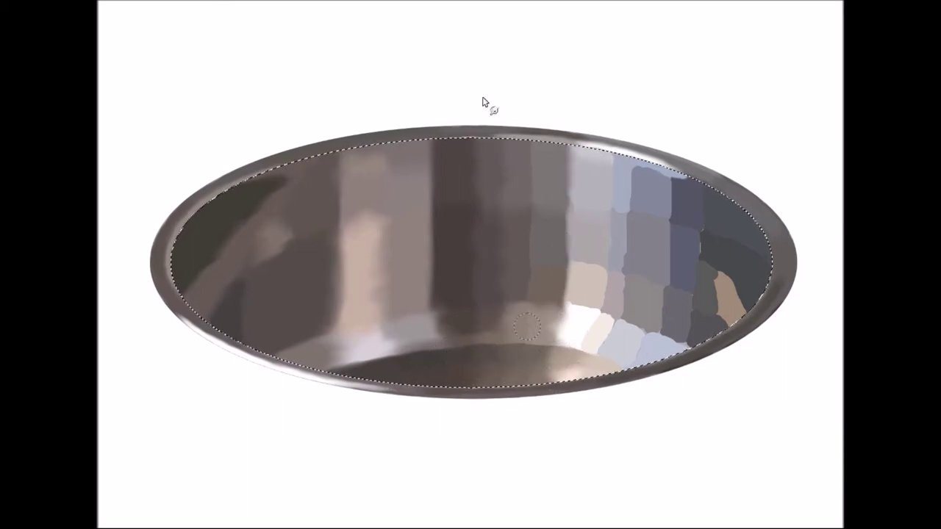
{"action": "mouse_move", "coordinate": [570, 224]}
{"action": "left_mouse_down"}
{"action": "mouse_move", "coordinate": [580, 315]}
{"action": "mouse_move", "coordinate": [629, 206]}
{"action": "left_mouse_up"}
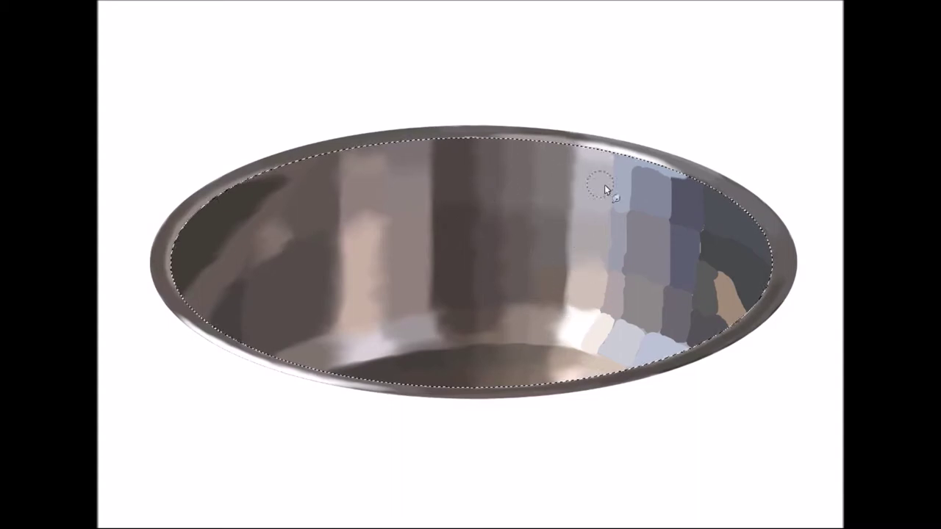
{"action": "mouse_move", "coordinate": [615, 260]}
{"action": "left_mouse_down"}
{"action": "mouse_move", "coordinate": [483, 324]}
{"action": "mouse_move", "coordinate": [623, 307]}
{"action": "mouse_move", "coordinate": [558, 336]}
{"action": "mouse_move", "coordinate": [585, 365]}
{"action": "mouse_move", "coordinate": [615, 281]}
{"action": "left_mouse_up"}
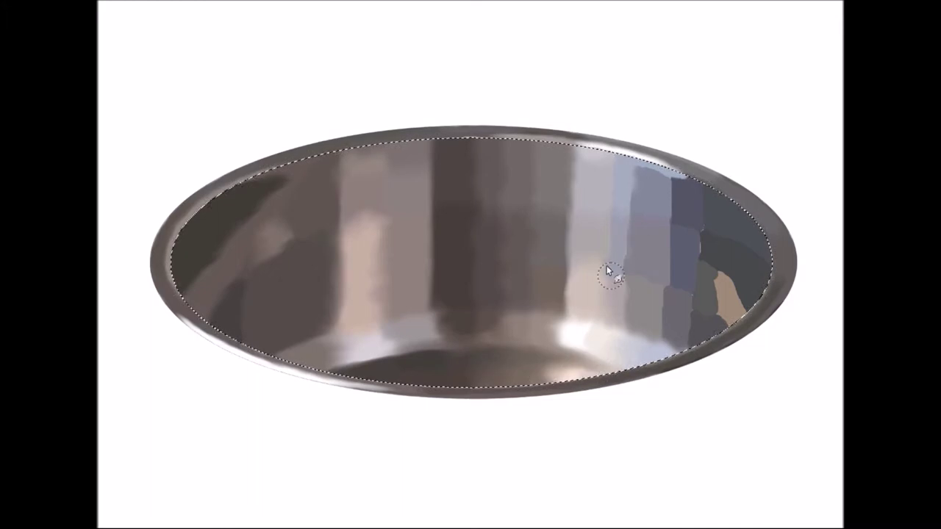
Blend the right, central and upper-left inner wall smooth, then start the dark body fill
{"action": "left_click_drag", "start_coordinate": [681, 214], "coordinate": [716, 324]}
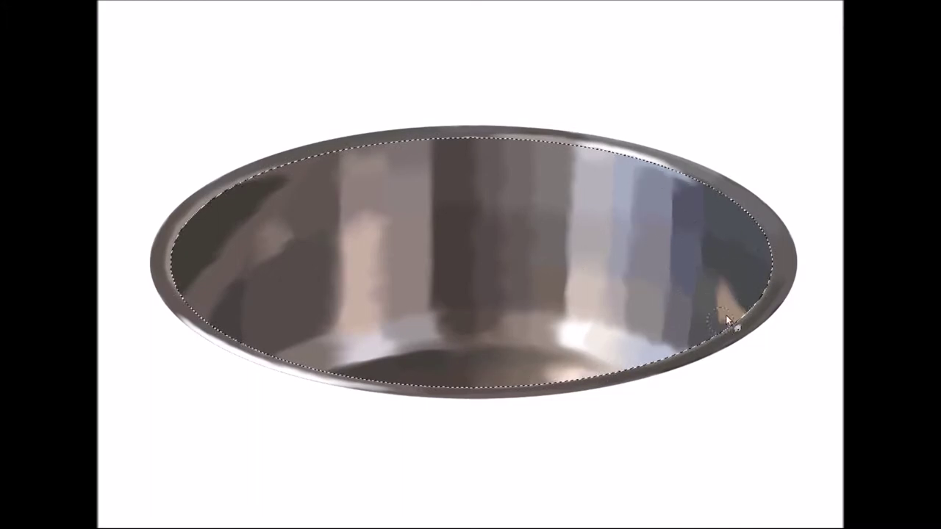
{"action": "left_click_drag", "start_coordinate": [457, 179], "coordinate": [557, 274]}
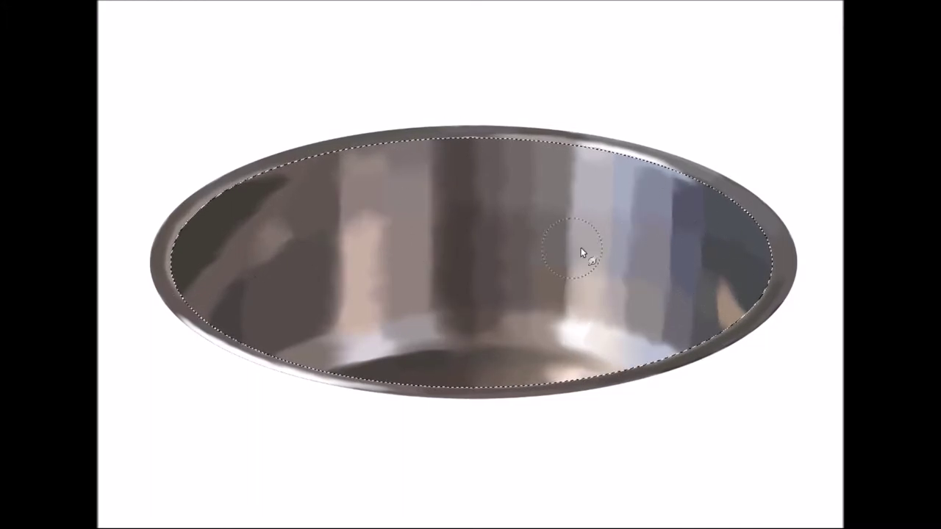
{"action": "mouse_move", "coordinate": [630, 317]}
{"action": "left_mouse_down"}
{"action": "mouse_move", "coordinate": [420, 357]}
{"action": "mouse_move", "coordinate": [624, 213]}
{"action": "mouse_move", "coordinate": [541, 252]}
{"action": "mouse_move", "coordinate": [392, 213]}
{"action": "mouse_move", "coordinate": [588, 170]}
{"action": "left_mouse_up"}
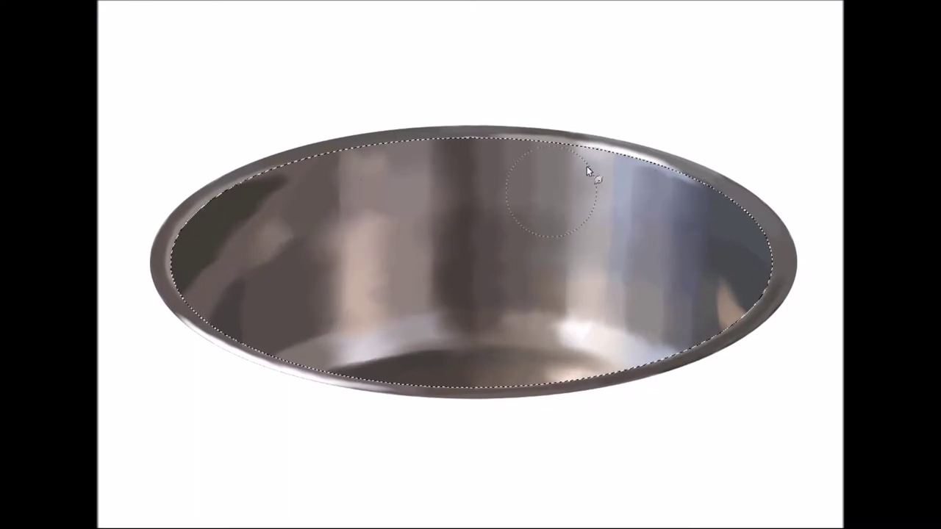
{"action": "left_click_drag", "start_coordinate": [444, 258], "coordinate": [283, 166]}
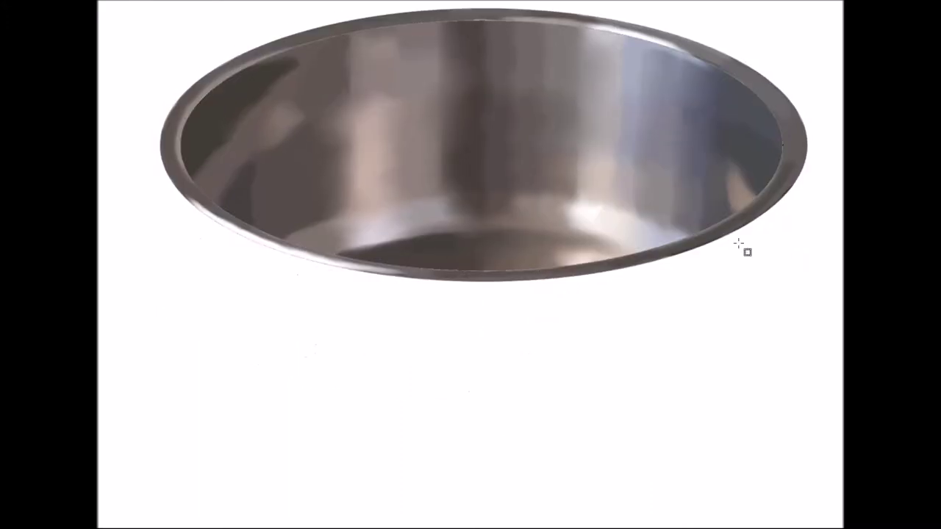
{"action": "mouse_move", "coordinate": [741, 248]}
{"action": "left_mouse_down"}
{"action": "mouse_move", "coordinate": [742, 312]}
{"action": "mouse_move", "coordinate": [298, 287]}
{"action": "mouse_move", "coordinate": [420, 375]}
{"action": "mouse_move", "coordinate": [745, 392]}
{"action": "left_mouse_up"}
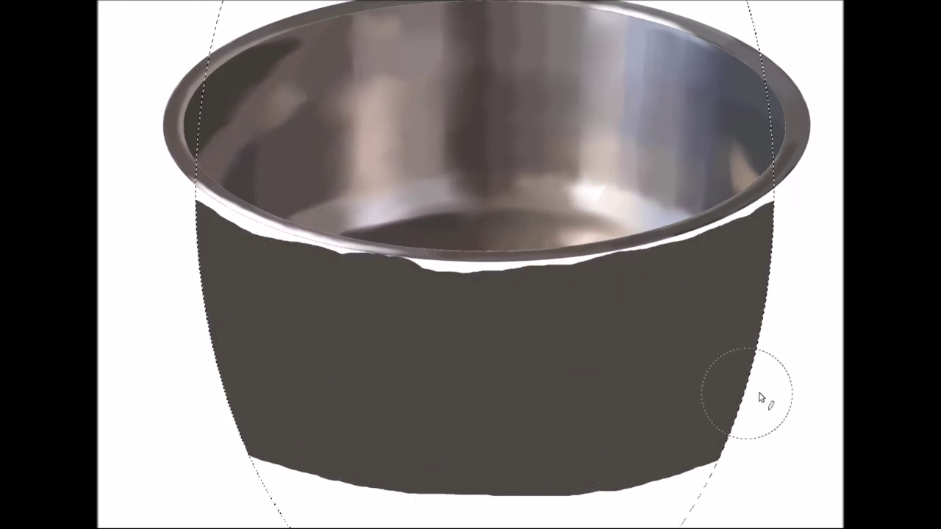
Fill the lower body dark and clear the paint below its rounded ellipse bottom
{"action": "mouse_move", "coordinate": [506, 288]}
{"action": "left_mouse_down"}
{"action": "mouse_move", "coordinate": [484, 196]}
{"action": "mouse_move", "coordinate": [480, 283]}
{"action": "left_mouse_up"}
{"action": "key", "text": "Return"}
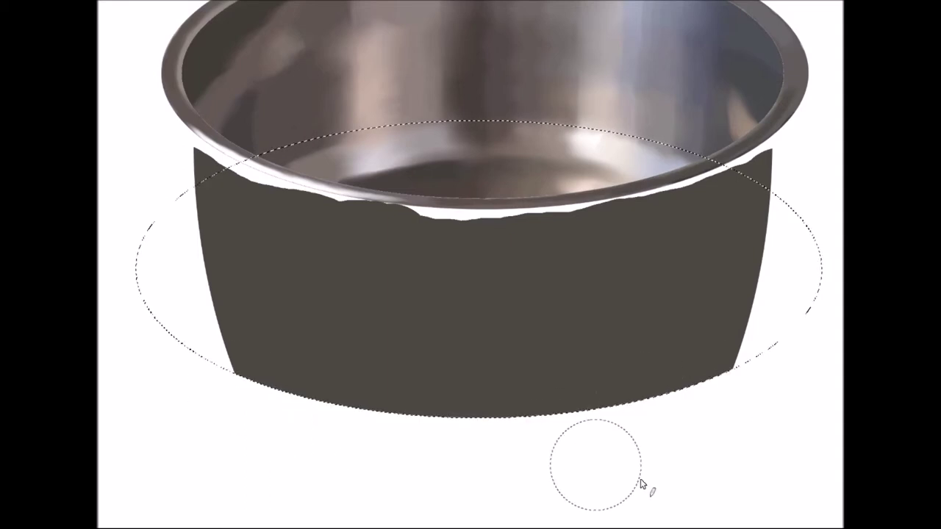
{"action": "left_click_drag", "start_coordinate": [485, 428], "coordinate": [485, 454]}
{"action": "right_click", "coordinate": [636, 250]}
{"action": "key", "text": "ctrl+i"}
{"action": "key", "text": "Delete"}
{"action": "key", "text": "ctrl+shift+a"}
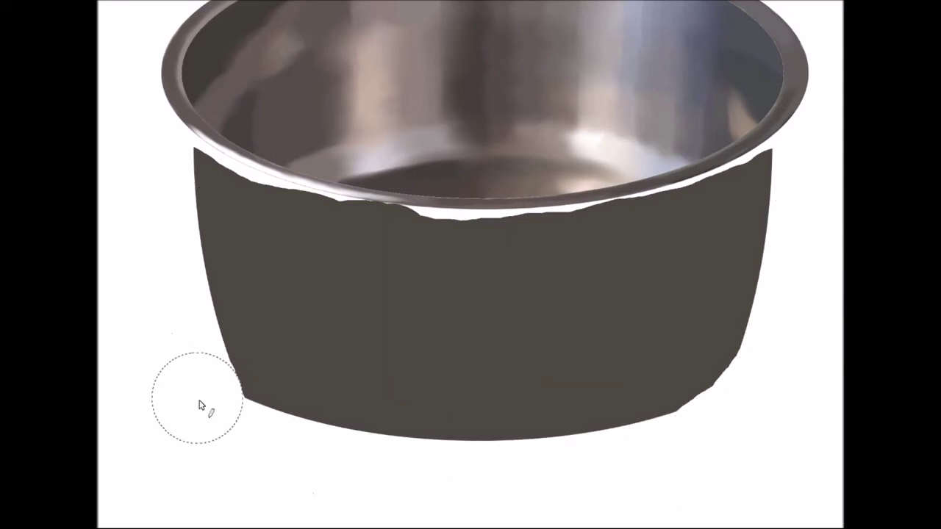
Soften the body's lower edges and fill the white gap under the rim
{"action": "scroll", "coordinate": [225, 419], "scroll_direction": "up", "scroll_amount": 2}
{"action": "left_click_drag", "start_coordinate": [670, 498], "coordinate": [276, 496]}
{"action": "scroll", "coordinate": [254, 277], "scroll_direction": "up", "scroll_amount": 2}
{"action": "mouse_move", "coordinate": [174, 218]}
{"action": "left_mouse_down"}
{"action": "mouse_move", "coordinate": [224, 258]}
{"action": "mouse_move", "coordinate": [769, 291]}
{"action": "left_mouse_up"}
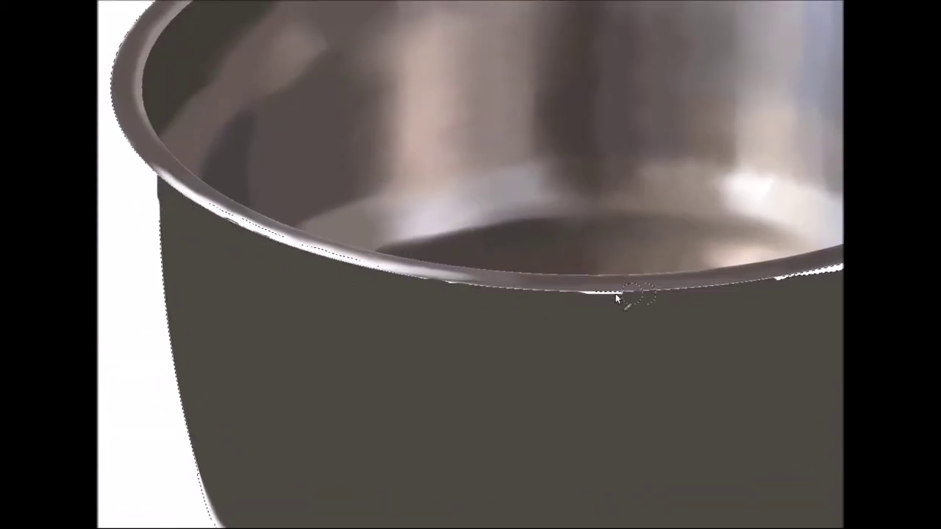
{"action": "key", "text": "ctrl+0"}
Move and narrow the ellipse selections to fit the body and rim, then add a light edge stroke
{"action": "key", "text": "ctrl+t"}
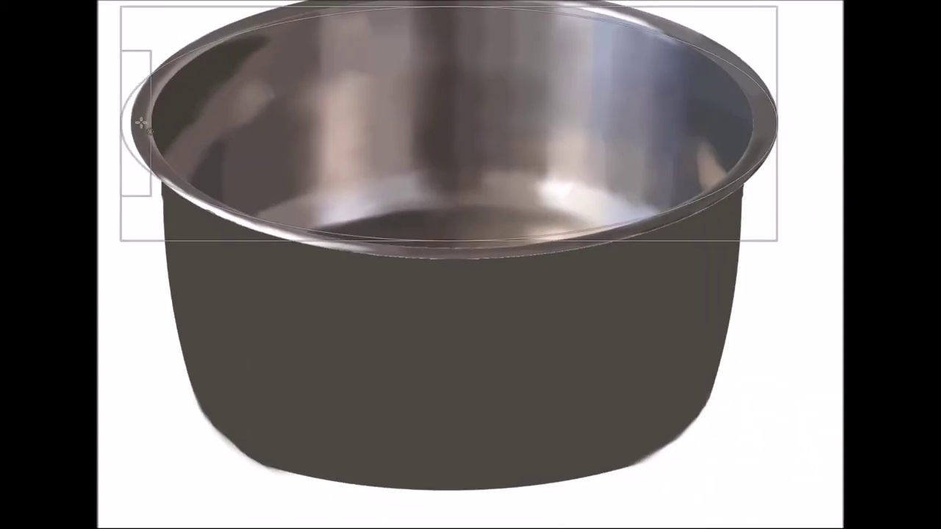
{"action": "left_click_drag", "start_coordinate": [451, 15], "coordinate": [458, 336]}
{"action": "left_click_drag", "start_coordinate": [780, 346], "coordinate": [760, 336]}
{"action": "left_click_drag", "start_coordinate": [132, 345], "coordinate": [178, 367]}
{"action": "key", "text": "Return"}
{"action": "key", "text": "ctrl+z"}
{"action": "key", "text": "ctrl+t"}
{"action": "key", "text": "Return"}
{"action": "mouse_move", "coordinate": [738, 237]}
{"action": "left_mouse_down"}
{"action": "mouse_move", "coordinate": [622, 281]}
{"action": "mouse_move", "coordinate": [165, 228]}
{"action": "left_mouse_up"}
Paint a light grey band under the rim and vertical light reflection streaks on the front body
{"action": "left_click_drag", "start_coordinate": [702, 210], "coordinate": [688, 274]}
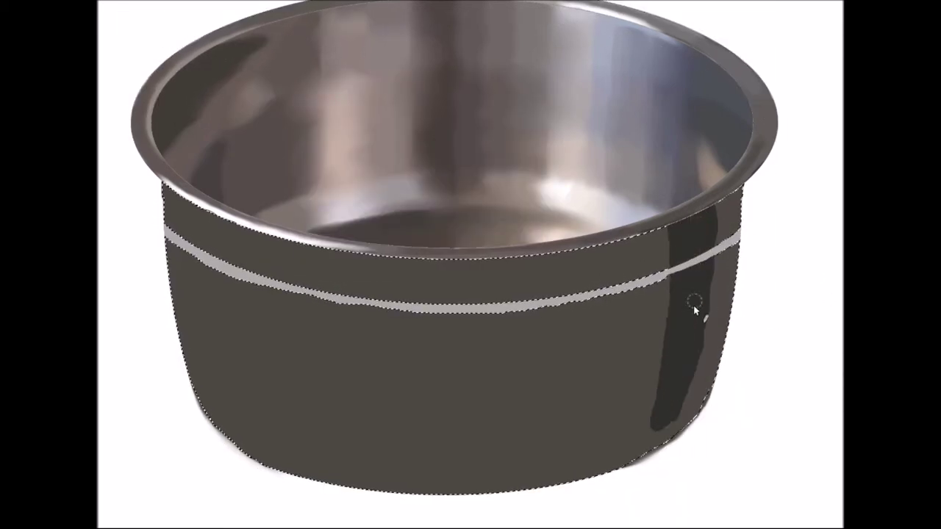
{"action": "left_click_drag", "start_coordinate": [677, 420], "coordinate": [648, 442]}
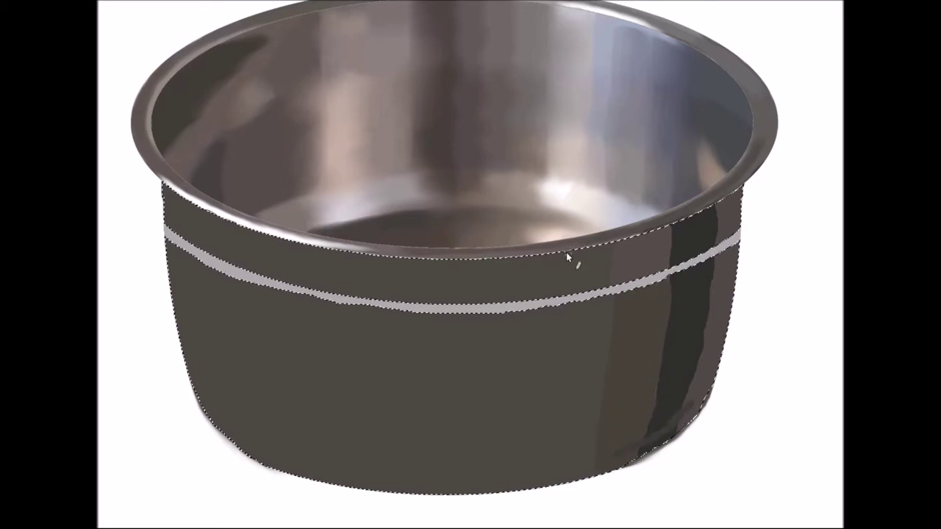
{"action": "left_click_drag", "start_coordinate": [544, 272], "coordinate": [510, 399]}
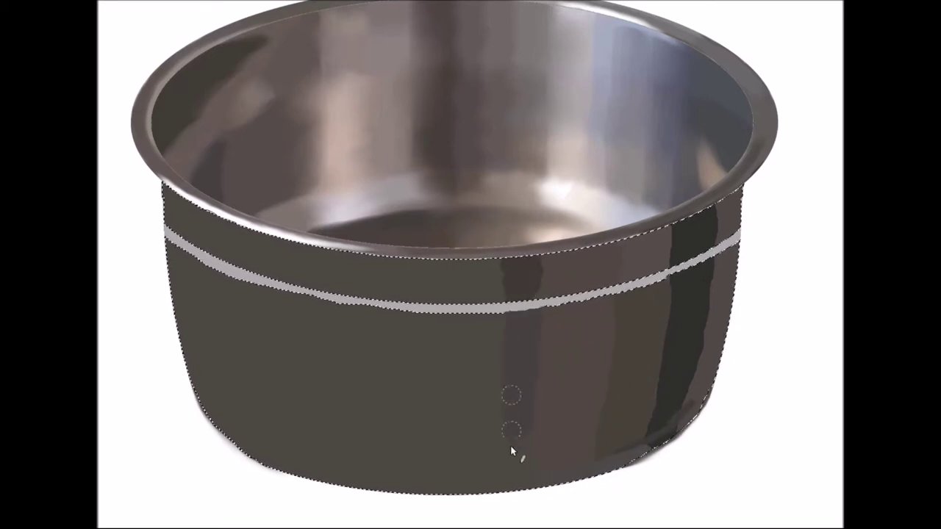
{"action": "left_click_drag", "start_coordinate": [501, 259], "coordinate": [496, 390]}
{"action": "left_click_drag", "start_coordinate": [507, 473], "coordinate": [400, 487]}
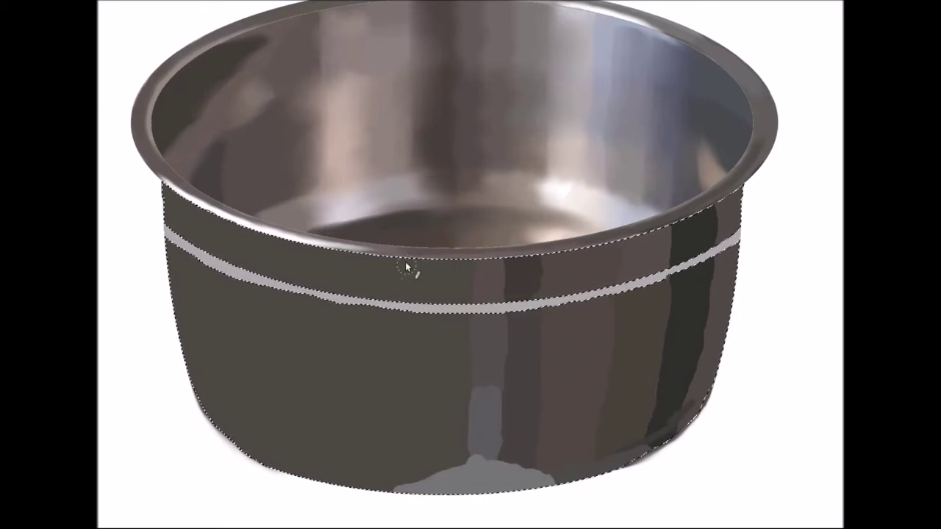
{"action": "left_click_drag", "start_coordinate": [415, 362], "coordinate": [461, 319]}
Paint light grey and lavender-grey vertical streaks across the front and left side
{"action": "mouse_move", "coordinate": [330, 254]}
{"action": "left_mouse_down"}
{"action": "mouse_move", "coordinate": [396, 301]}
{"action": "mouse_move", "coordinate": [358, 443]}
{"action": "mouse_move", "coordinate": [367, 471]}
{"action": "left_mouse_up"}
{"action": "mouse_move", "coordinate": [318, 307]}
{"action": "left_mouse_down"}
{"action": "mouse_move", "coordinate": [331, 459]}
{"action": "mouse_move", "coordinate": [400, 385]}
{"action": "left_mouse_up"}
{"action": "mouse_move", "coordinate": [326, 254]}
{"action": "left_mouse_down"}
{"action": "mouse_move", "coordinate": [265, 283]}
{"action": "mouse_move", "coordinate": [272, 460]}
{"action": "mouse_move", "coordinate": [280, 464]}
{"action": "mouse_move", "coordinate": [412, 338]}
{"action": "left_mouse_up"}
{"action": "left_click_drag", "start_coordinate": [239, 220], "coordinate": [246, 279]}
{"action": "left_click_drag", "start_coordinate": [210, 209], "coordinate": [243, 441]}
{"action": "left_click_drag", "start_coordinate": [176, 239], "coordinate": [220, 441]}
{"action": "left_click_drag", "start_coordinate": [250, 331], "coordinate": [261, 455]}
{"action": "left_click_drag", "start_coordinate": [166, 279], "coordinate": [213, 427]}
Deselect and cover the dark stripes on the upper-left band
{"action": "key", "text": "ctrl+d"}
{"action": "left_click_drag", "start_coordinate": [255, 228], "coordinate": [254, 276]}
{"action": "left_click_drag", "start_coordinate": [223, 219], "coordinate": [223, 263]}
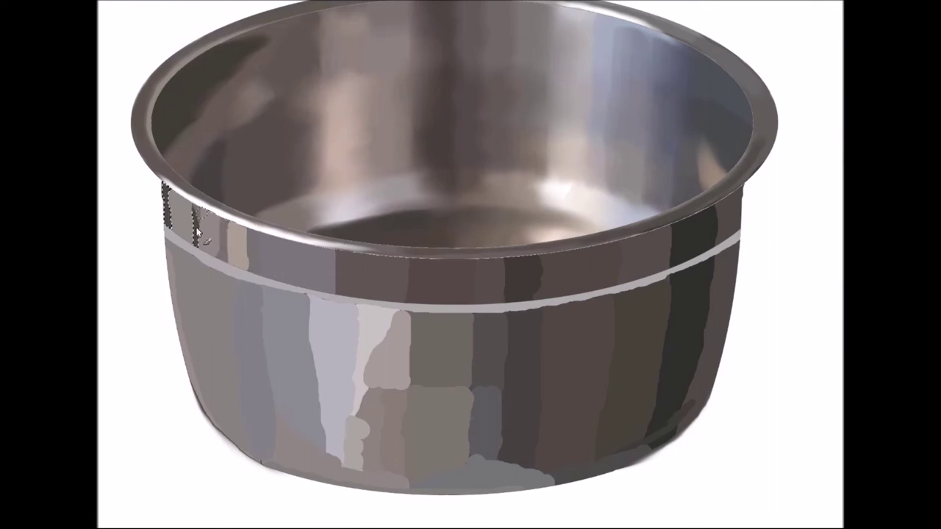
{"action": "left_click_drag", "start_coordinate": [166, 180], "coordinate": [167, 231]}
{"action": "left_click_drag", "start_coordinate": [197, 204], "coordinate": [197, 249]}
Select the light under-rim band and darken it from right to left
{"action": "key", "text": "ctrl+z"}
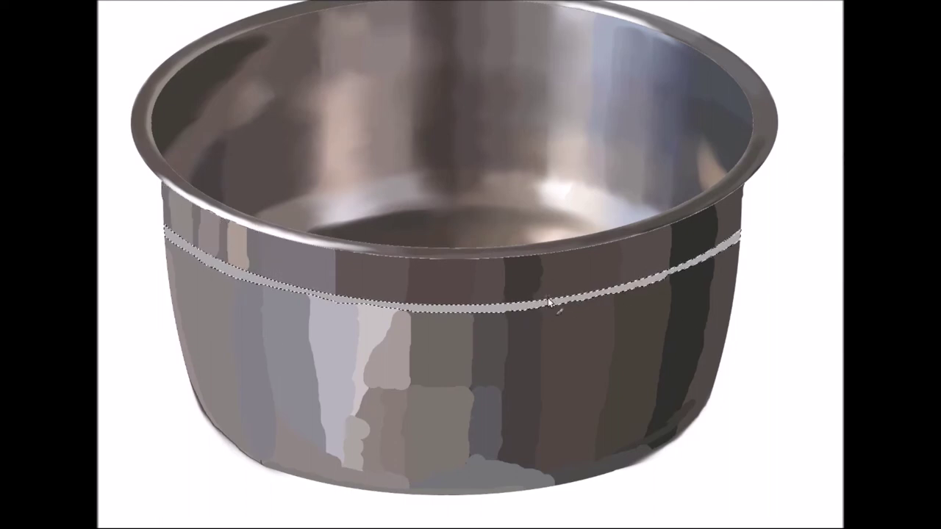
{"action": "left_click_drag", "start_coordinate": [654, 284], "coordinate": [738, 237]}
{"action": "mouse_move", "coordinate": [544, 303]}
{"action": "left_mouse_down"}
{"action": "mouse_move", "coordinate": [345, 305]}
{"action": "mouse_move", "coordinate": [187, 250]}
{"action": "mouse_move", "coordinate": [269, 290]}
{"action": "left_mouse_up"}
{"action": "left_click_drag", "start_coordinate": [352, 307], "coordinate": [188, 250]}
{"action": "left_click_drag", "start_coordinate": [489, 312], "coordinate": [359, 305]}
Retouch the band and darken its remaining light spots into a subtle groove
{"action": "left_click_drag", "start_coordinate": [738, 236], "coordinate": [635, 287]}
{"action": "left_click_drag", "start_coordinate": [313, 294], "coordinate": [163, 228]}
{"action": "left_click_drag", "start_coordinate": [630, 294], "coordinate": [516, 312]}
{"action": "left_click_drag", "start_coordinate": [394, 309], "coordinate": [220, 271]}
{"action": "left_click_drag", "start_coordinate": [557, 308], "coordinate": [329, 301]}
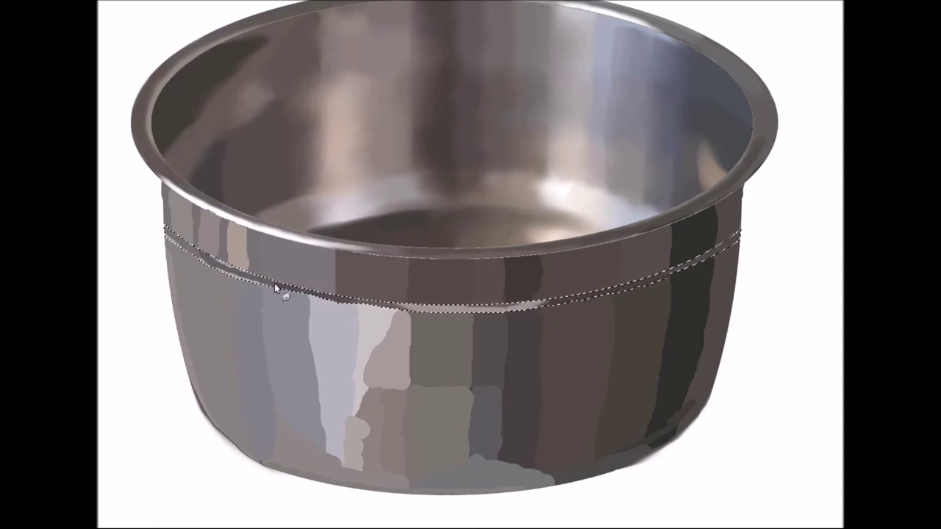
{"action": "key", "text": "ctrl+d"}
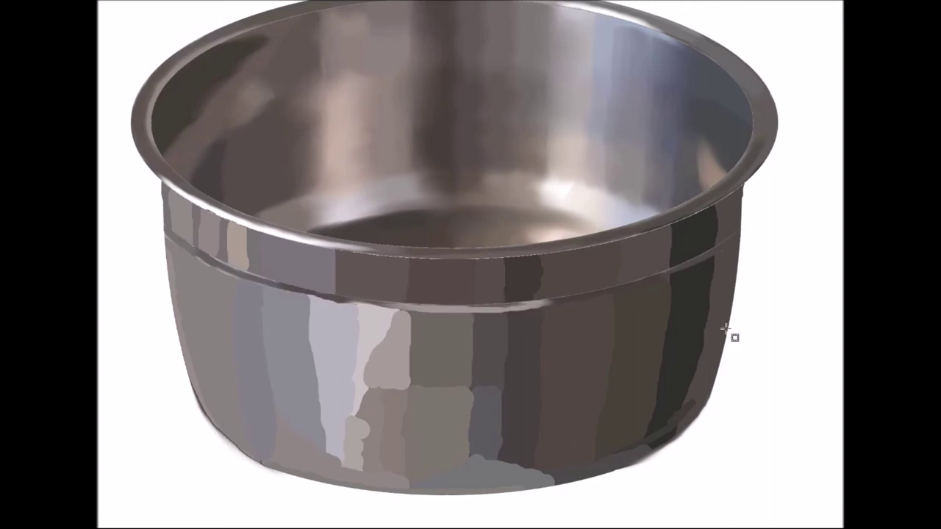